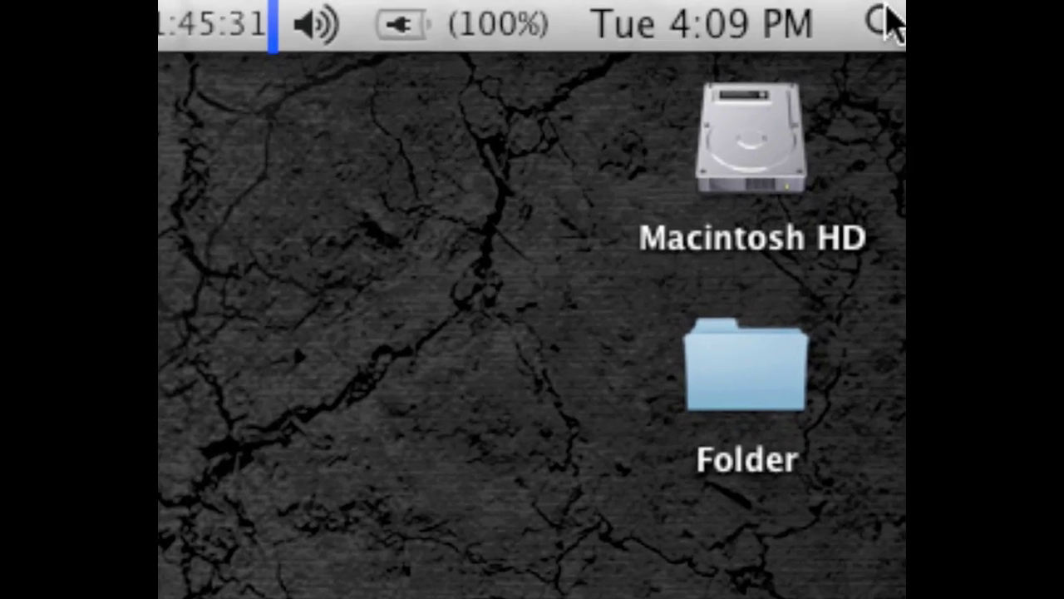
Step: Launch Disk Utility from the Spotlight search's Top Hit
click(888, 6)
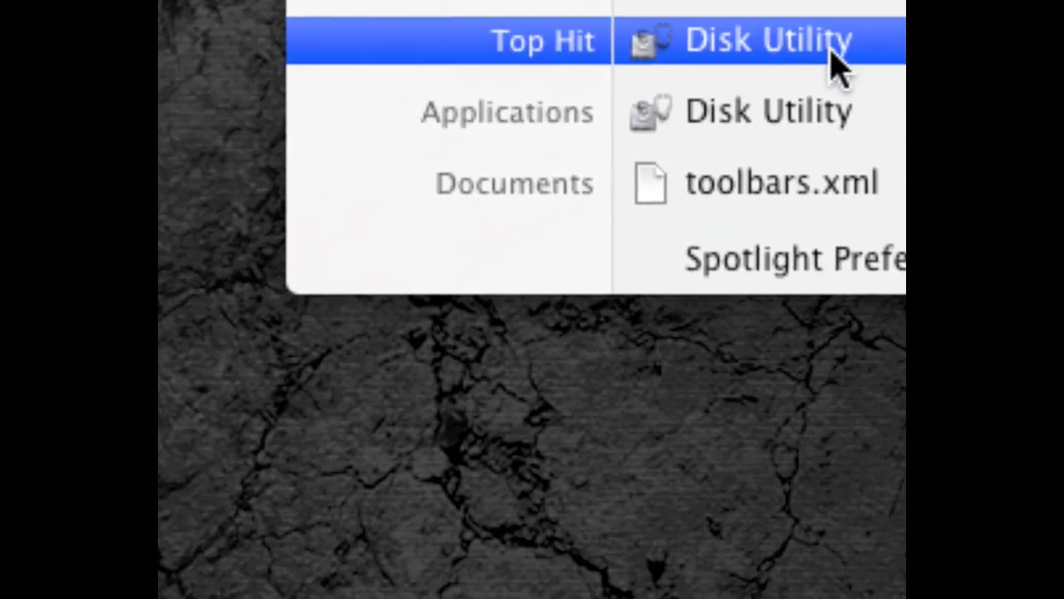
click(834, 60)
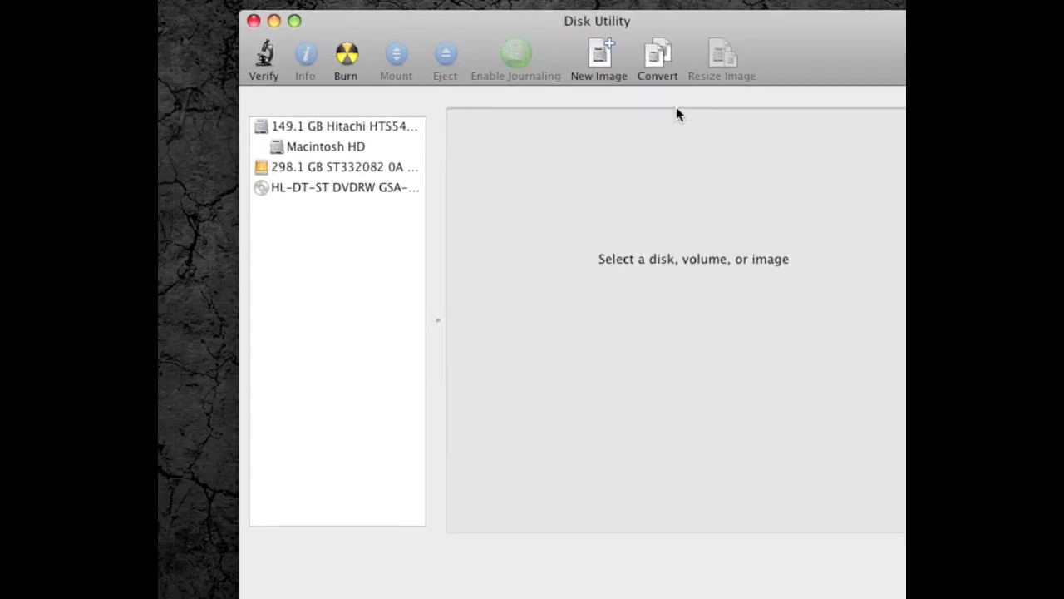
Step: Give the 298.1 GB disk a 1 Partition scheme and replace the Untitled 1 name with Time Machine Backup
click(537, 144)
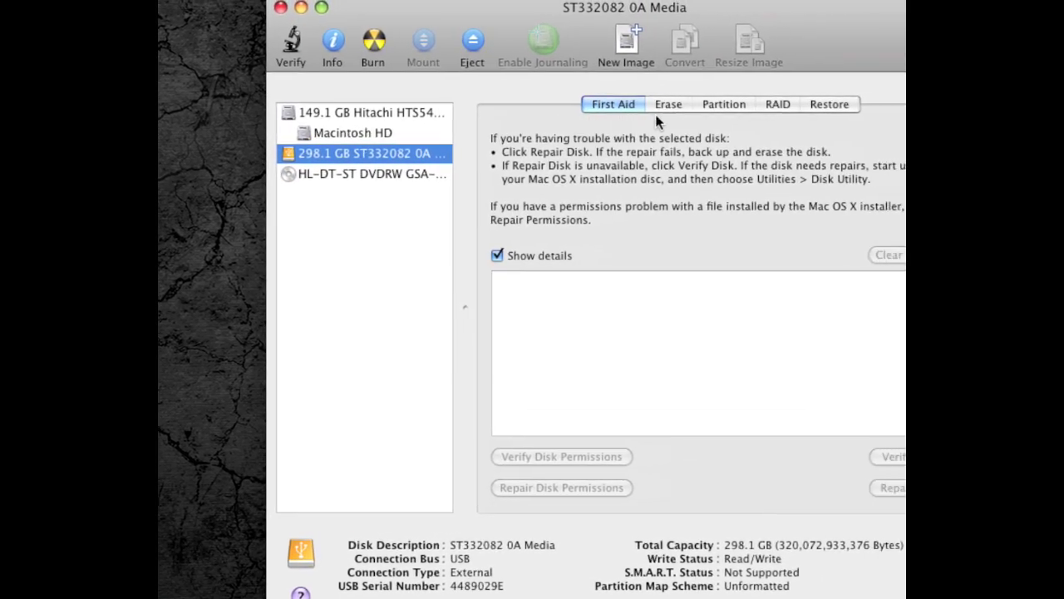
click(678, 114)
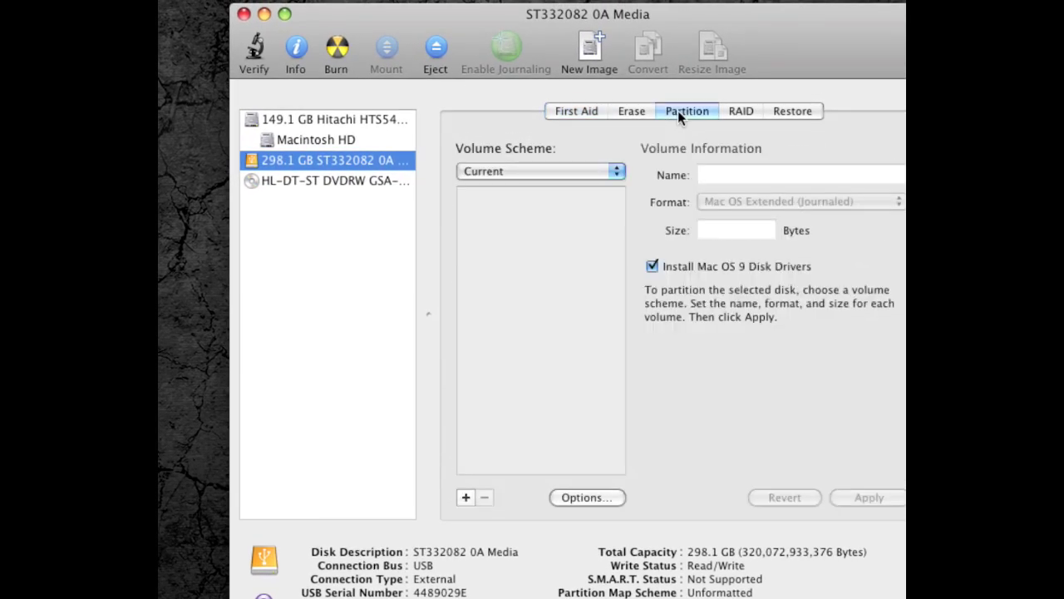
click(624, 154)
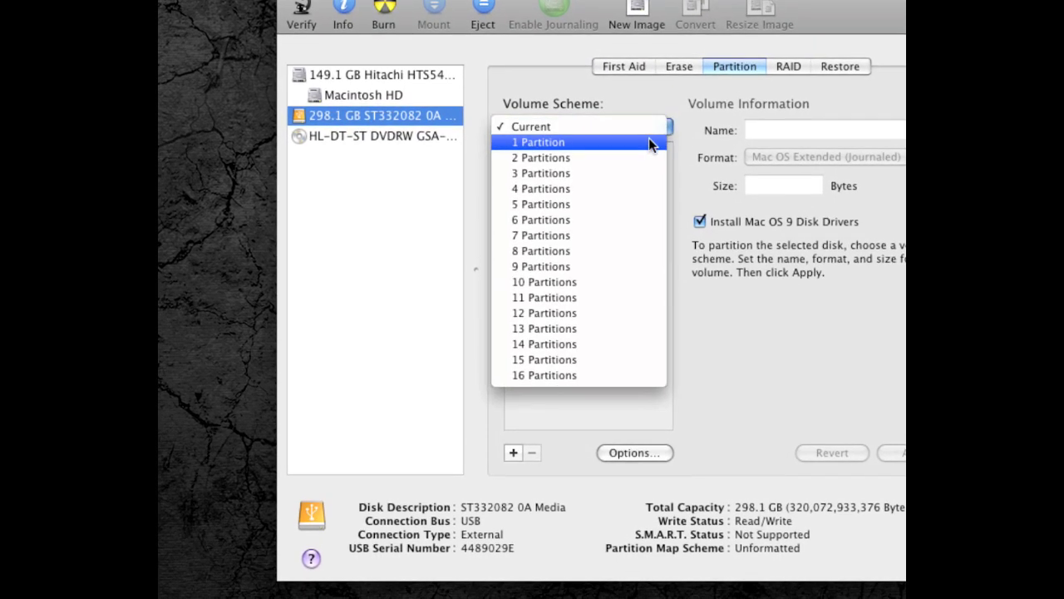
click(649, 148)
click(760, 130)
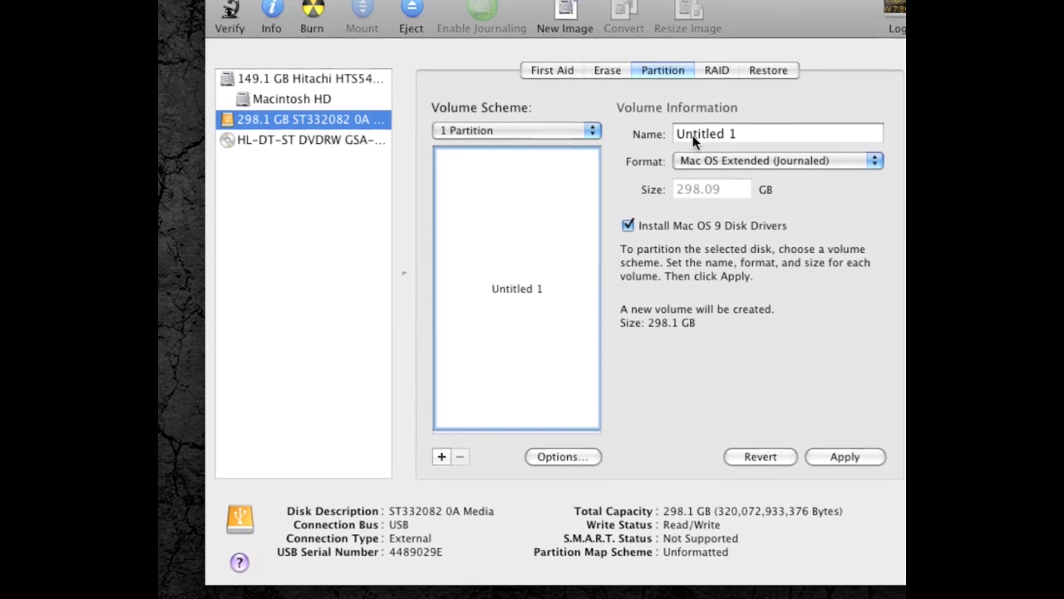
drag(708, 137, 635, 138)
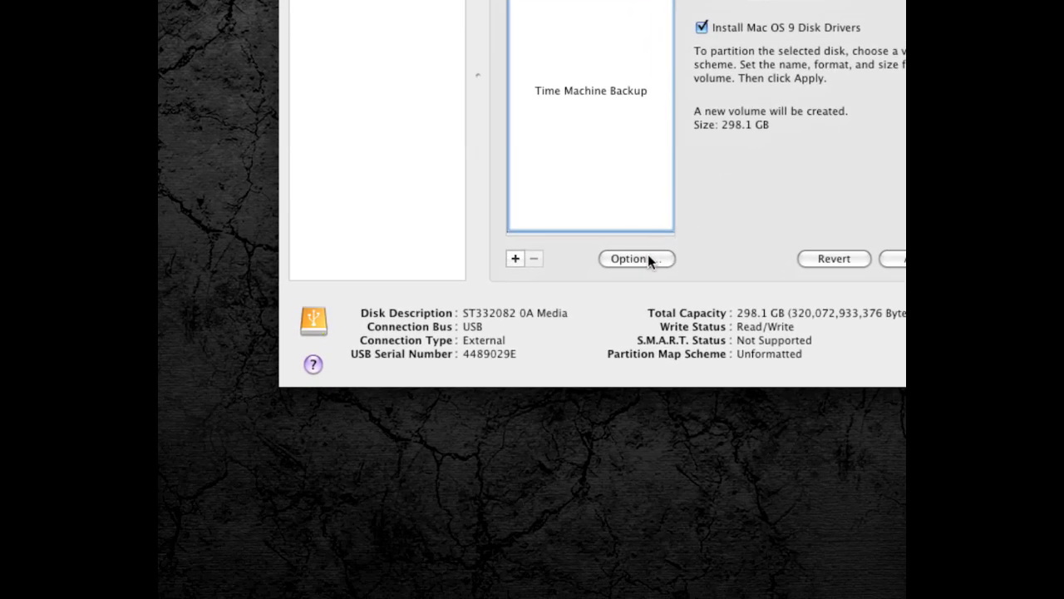
Step: Switch the partition scheme to GUID Partition Table, then apply and confirm the partitioning
click(551, 424)
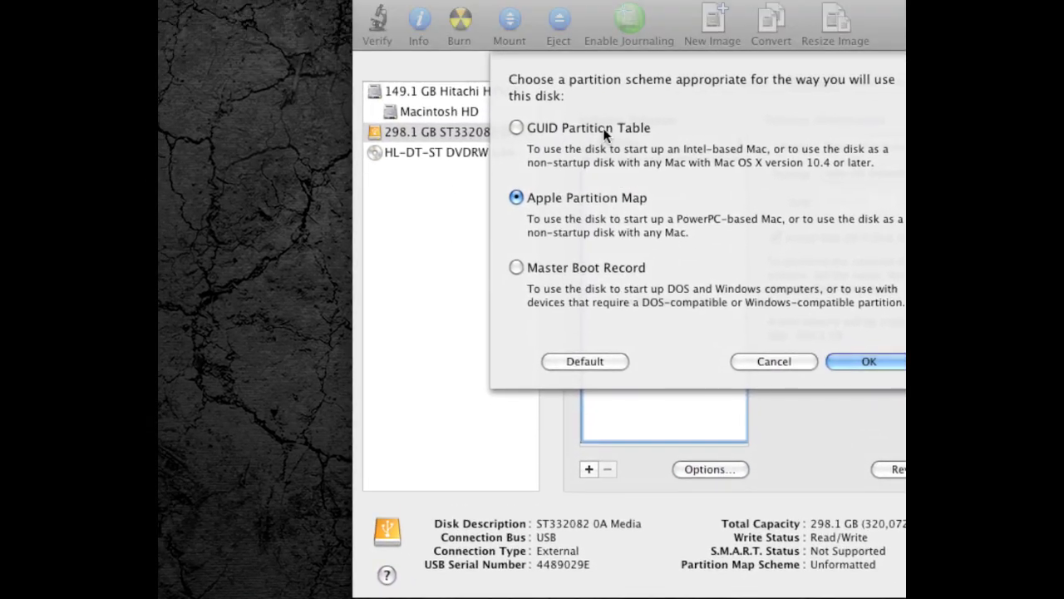
click(603, 128)
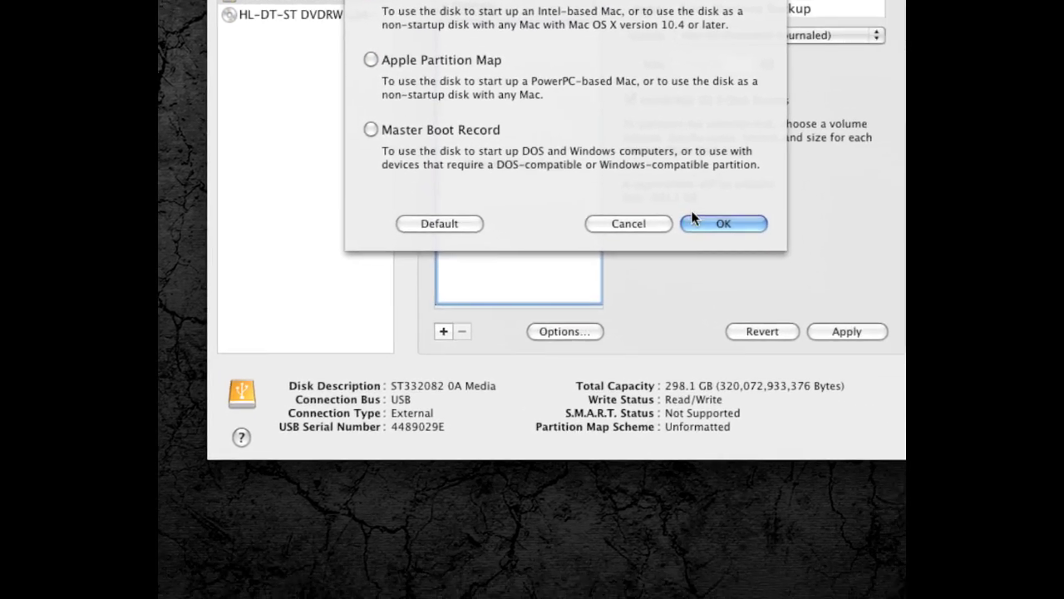
click(698, 220)
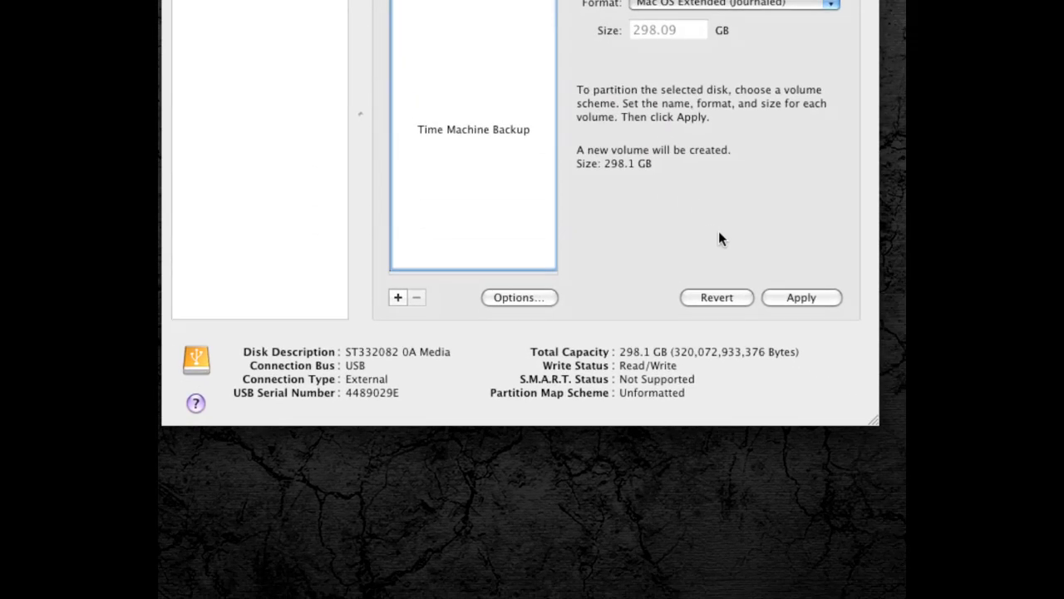
click(799, 297)
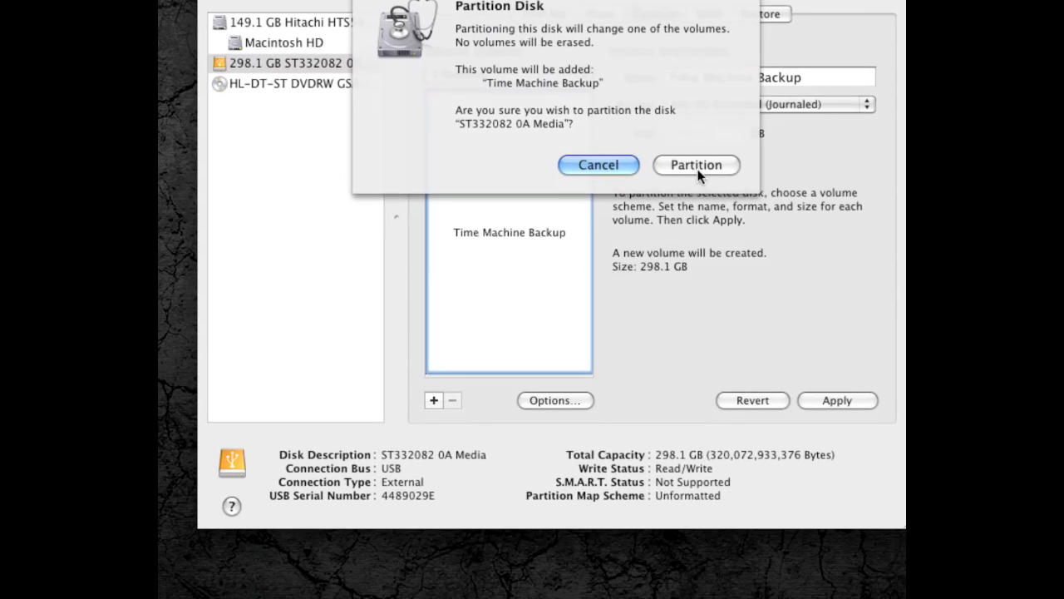
click(697, 165)
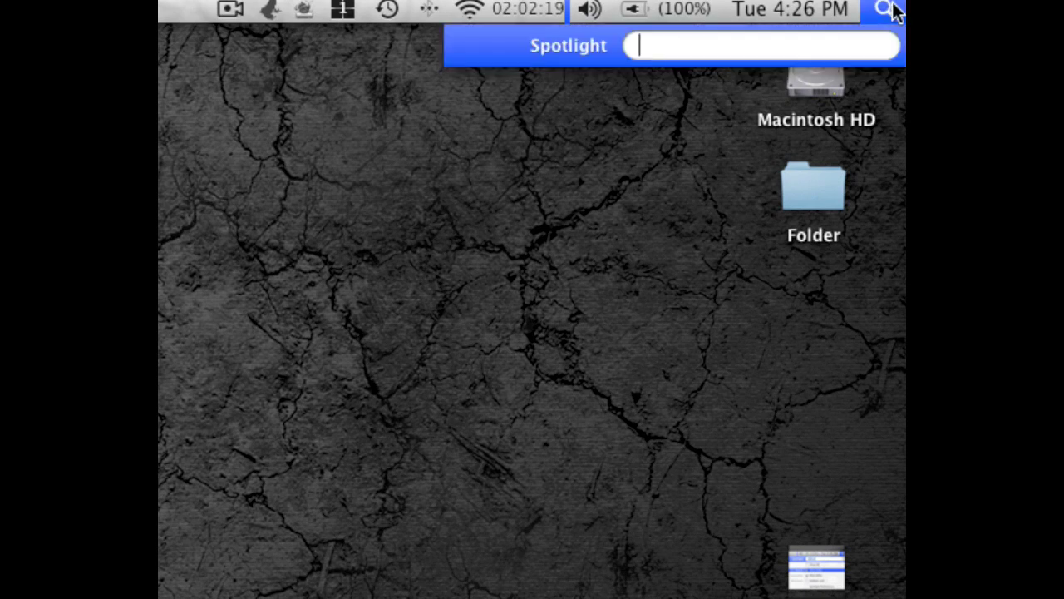
Step: Launch AirPort Utility via Spotlight ('airpo') and start Manual Setup on Airport Extreme (Office)
text(airpo)
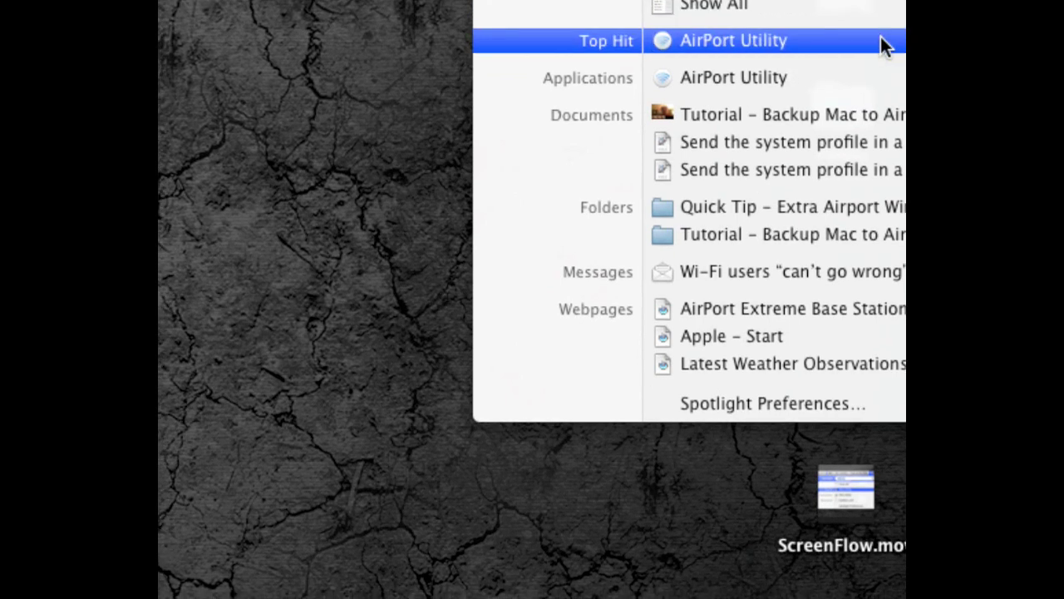
click(846, 121)
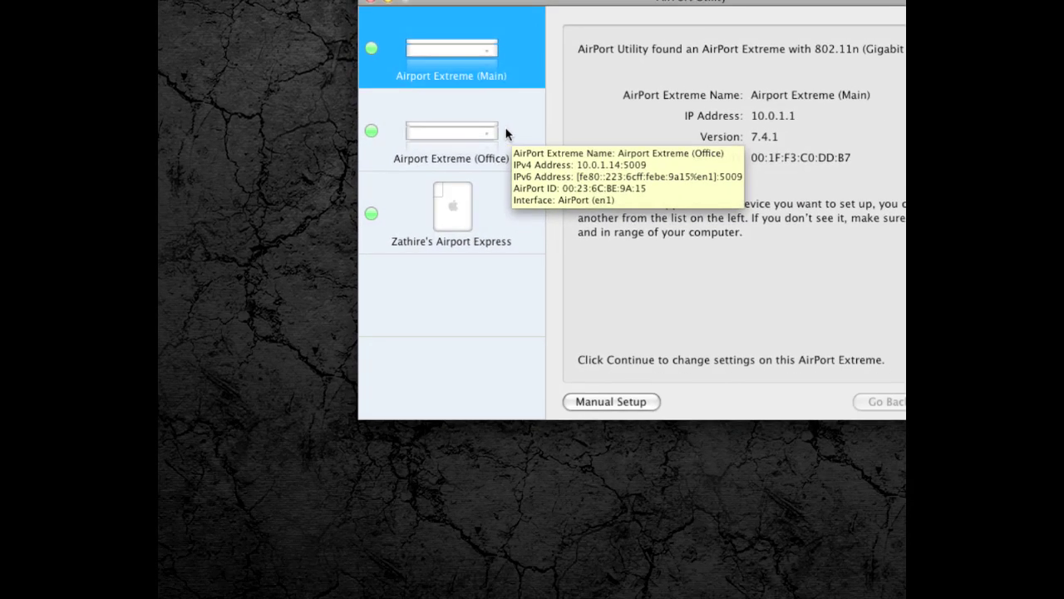
click(544, 132)
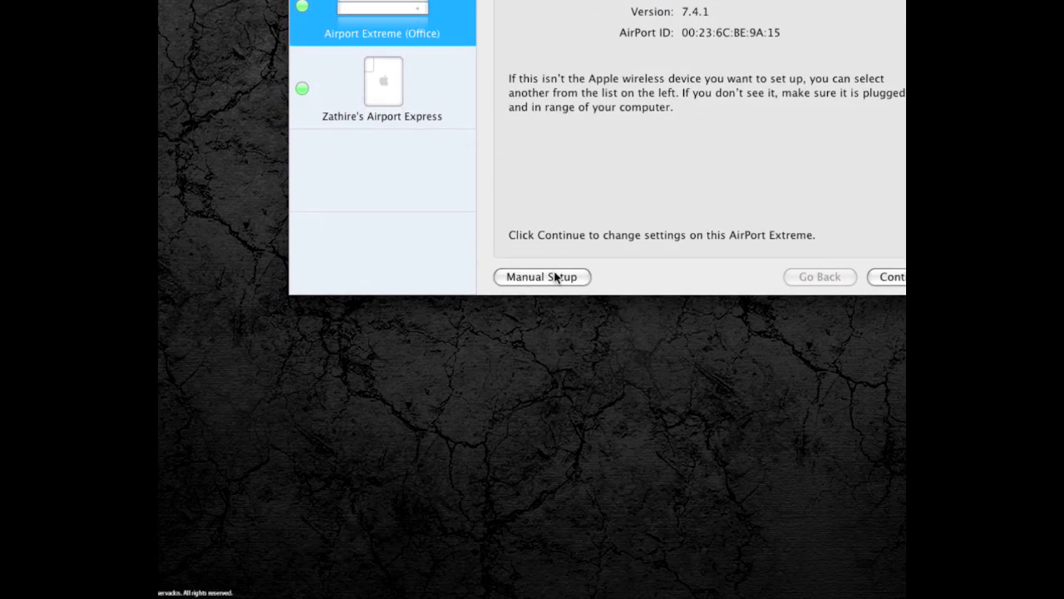
click(556, 277)
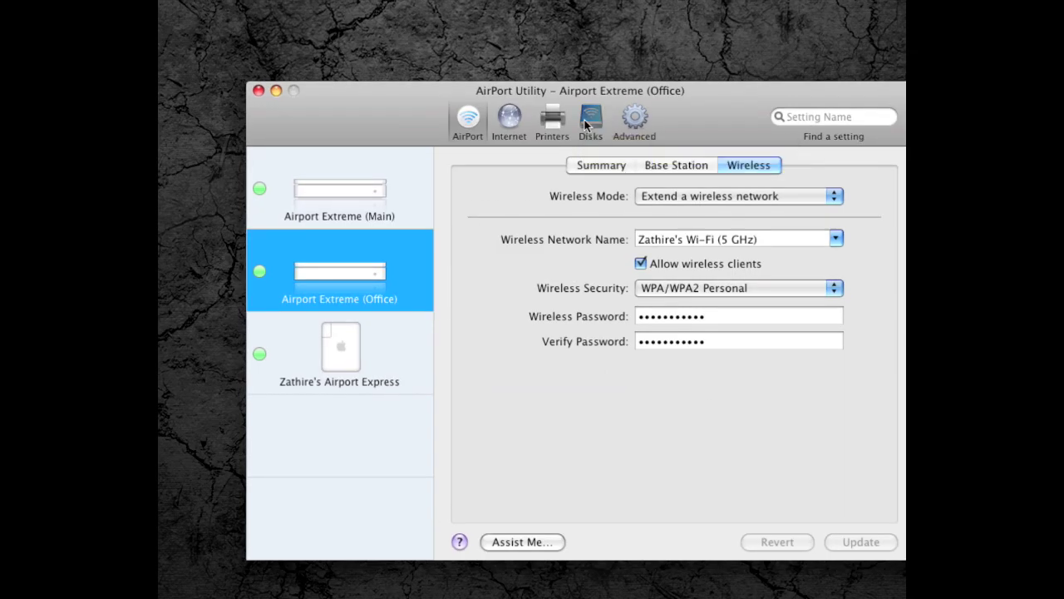
Step: Show the File Sharing settings under Disks for the Office base station
click(589, 121)
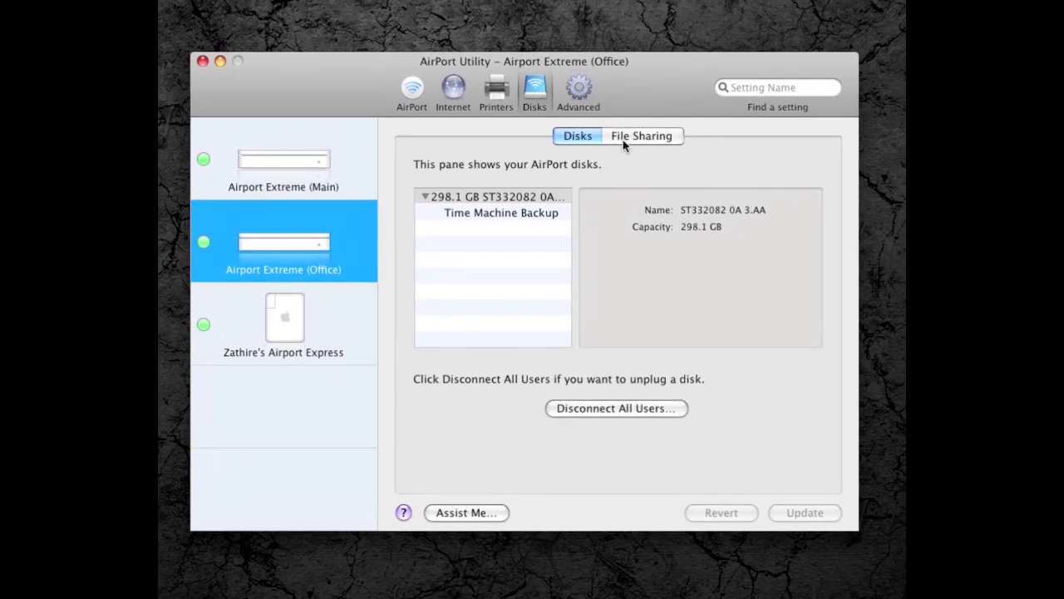
click(676, 94)
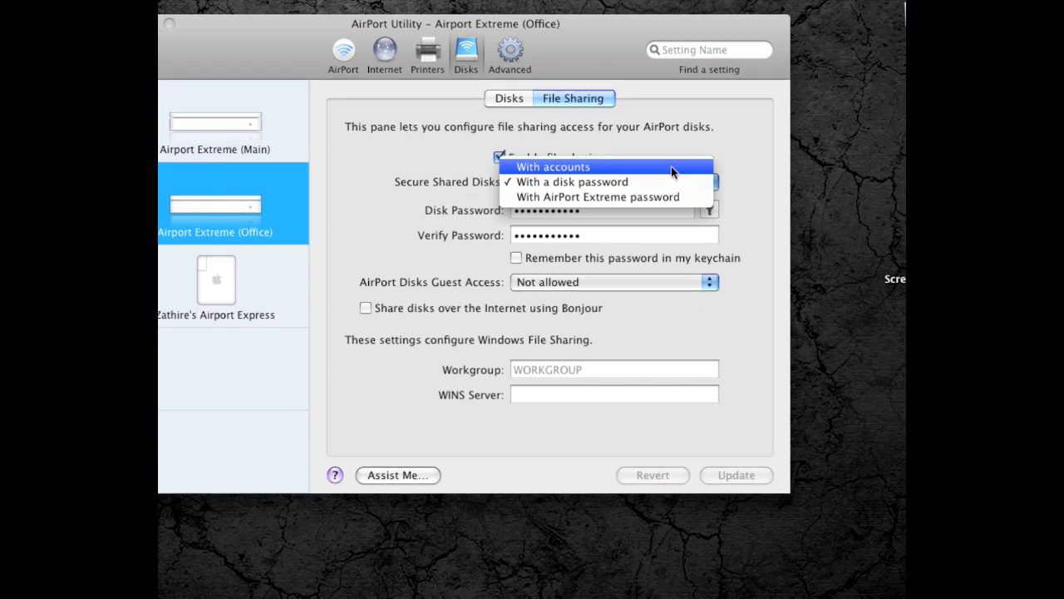
Step: Keep shared disks secured 'With a disk password' and Guest Access at 'Not allowed'
click(732, 196)
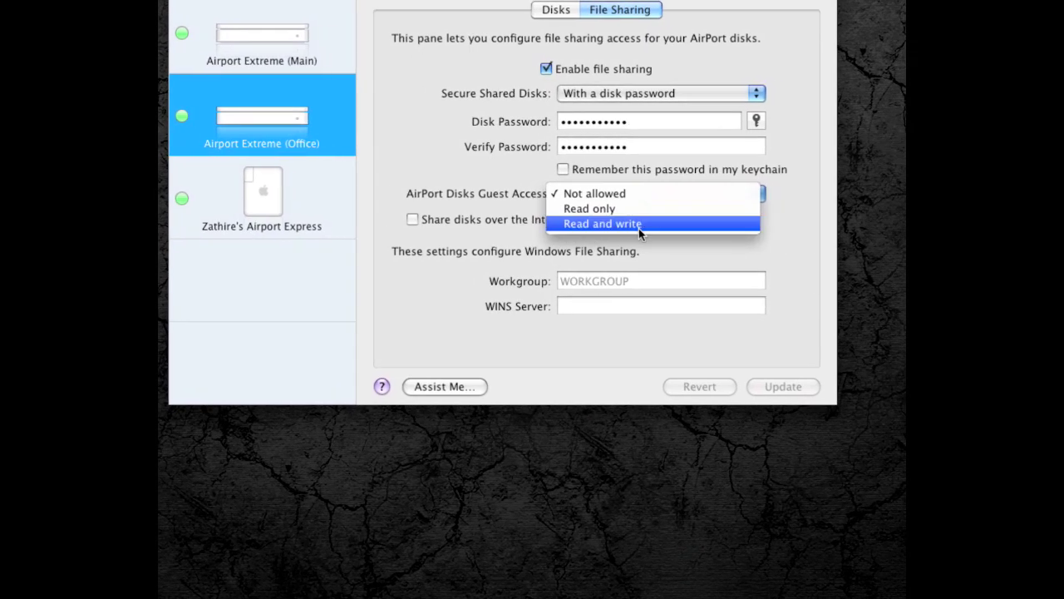
click(763, 230)
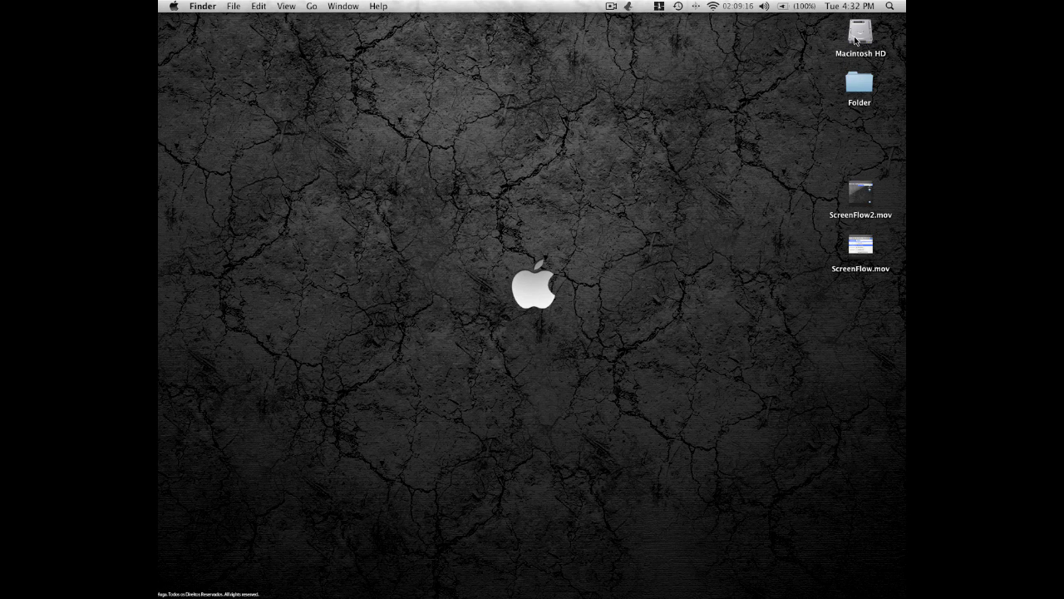
Step: From Macintosh HD, connect to Airport Extreme (Office) with the disk password and open Time Machine Backup
double_click(858, 38)
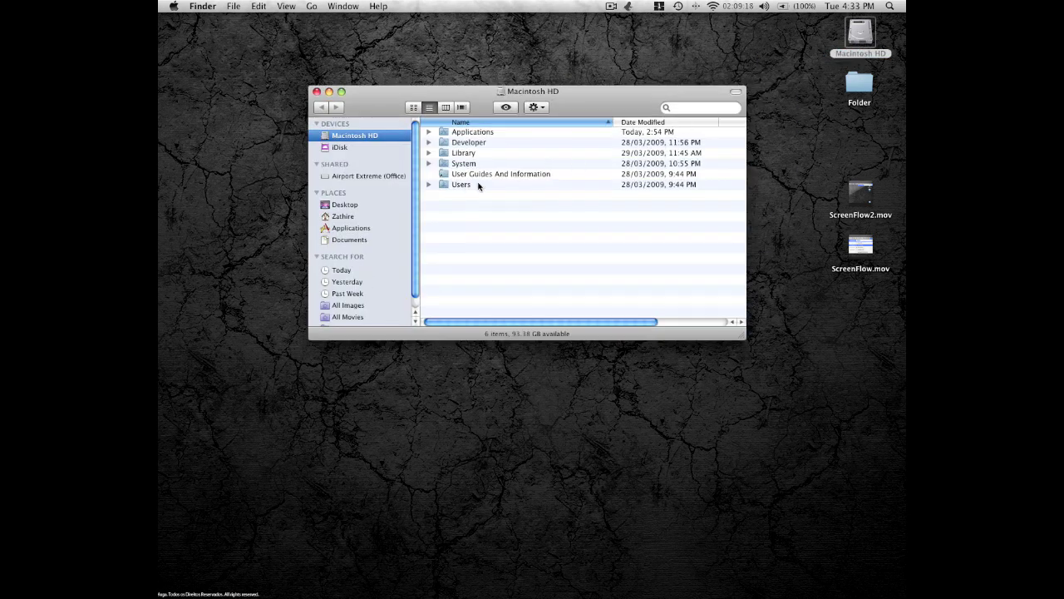
click(354, 177)
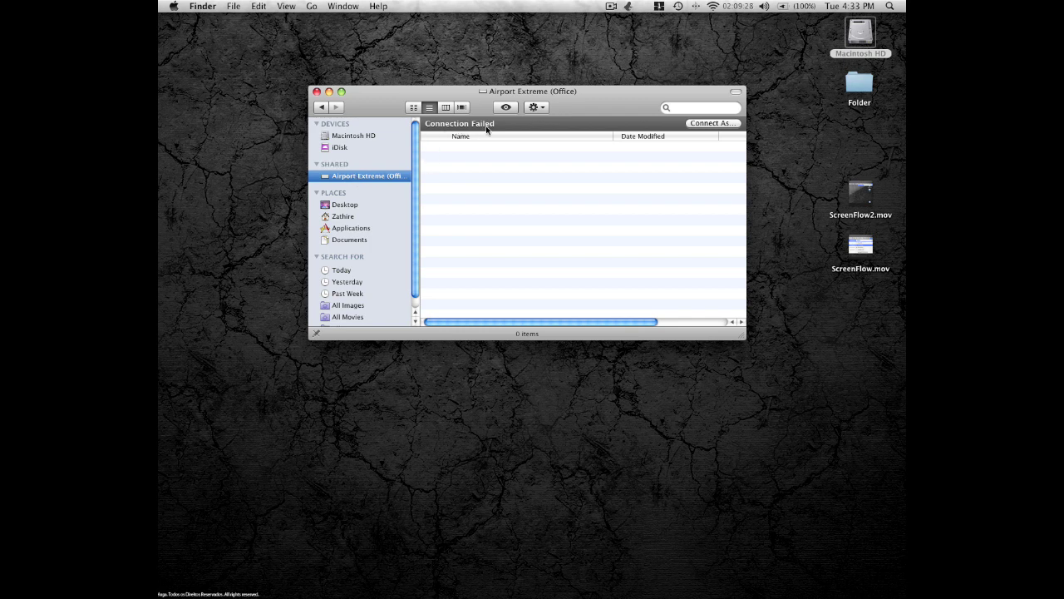
click(699, 125)
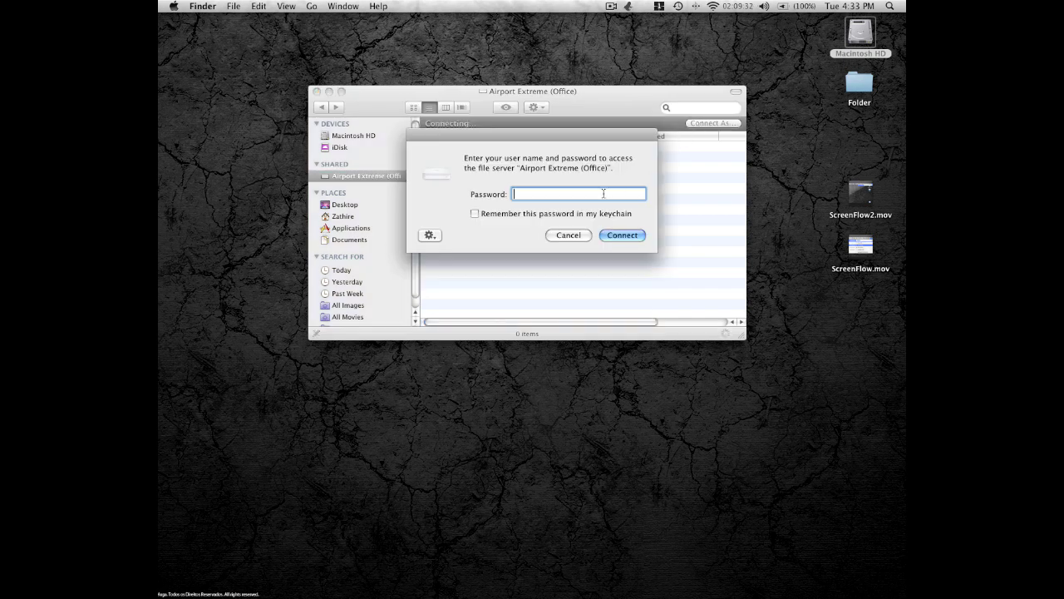
text(•••••••••••)
click(612, 236)
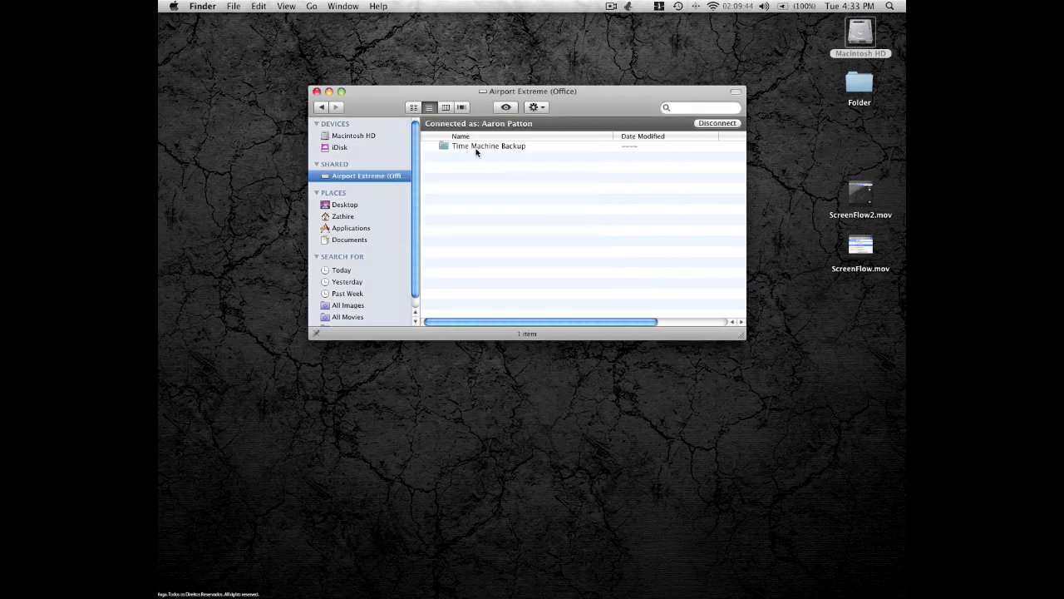
double_click(475, 147)
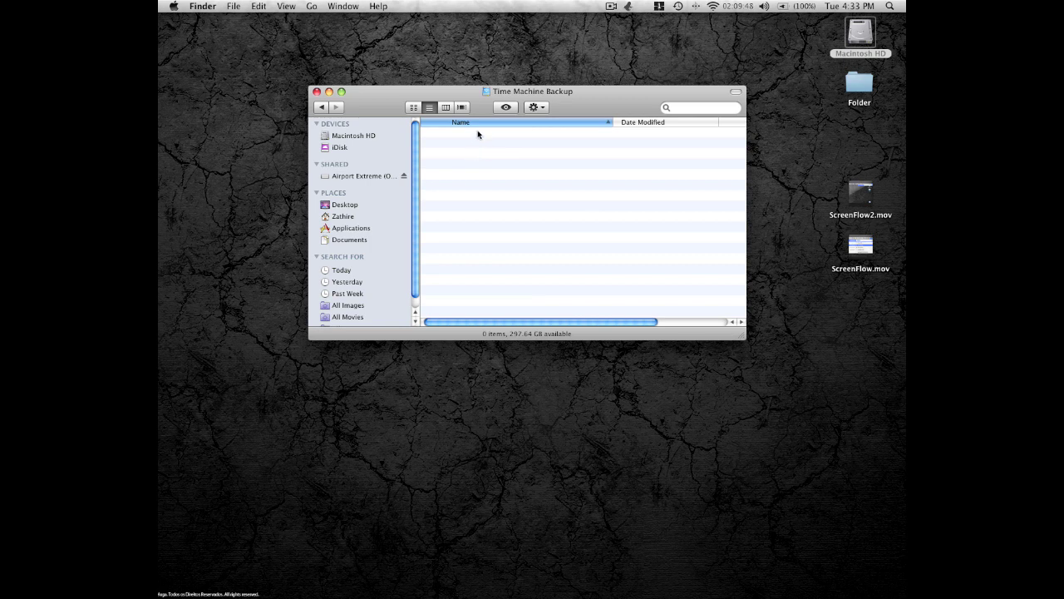
Step: In Time Machine preferences, choose the networked Time Machine Backup disk and connect with its password
click(677, 6)
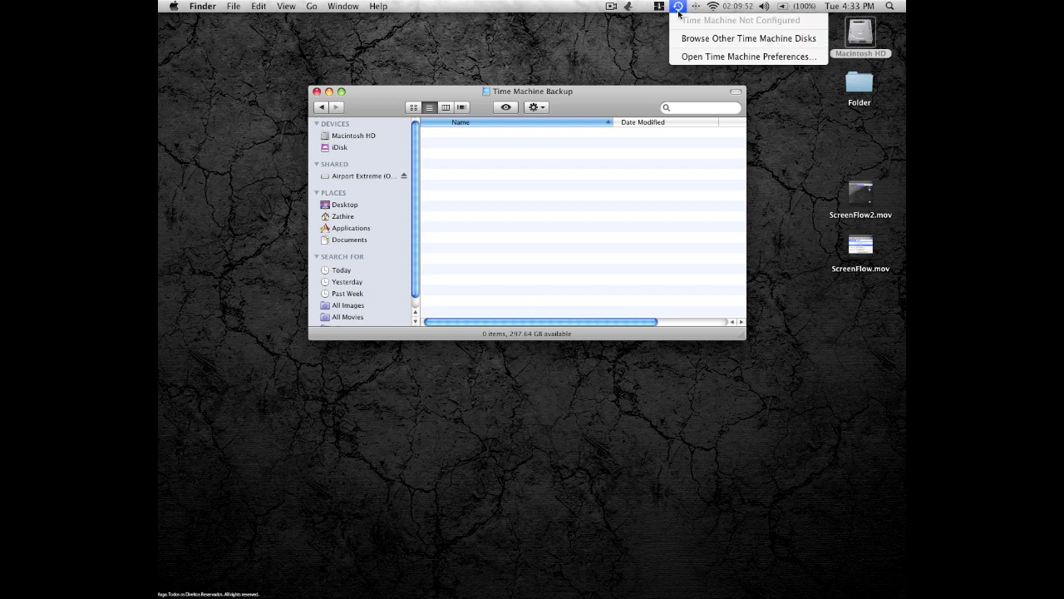
click(682, 57)
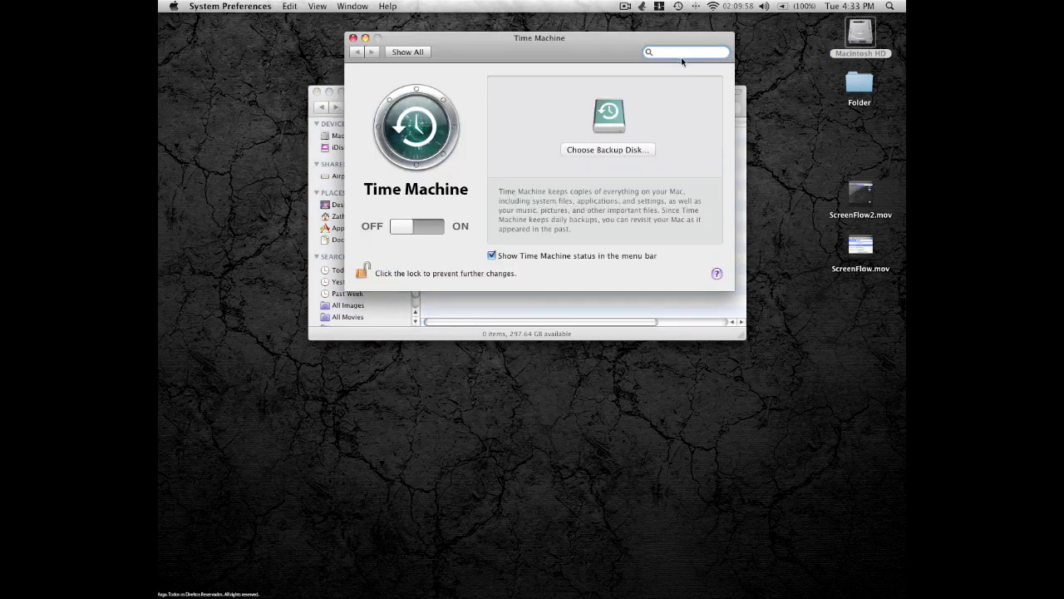
click(615, 154)
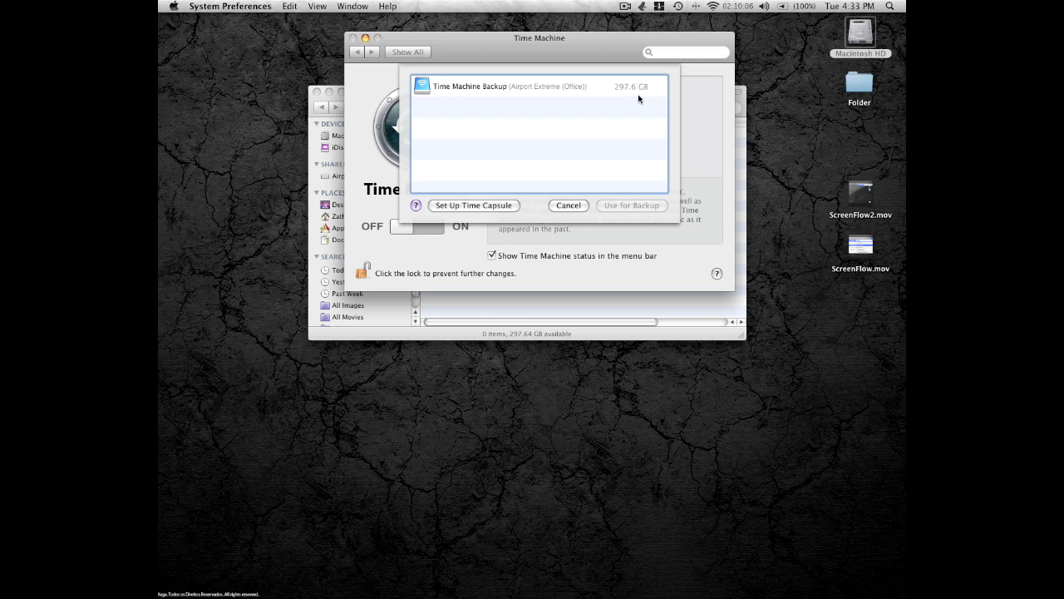
click(487, 88)
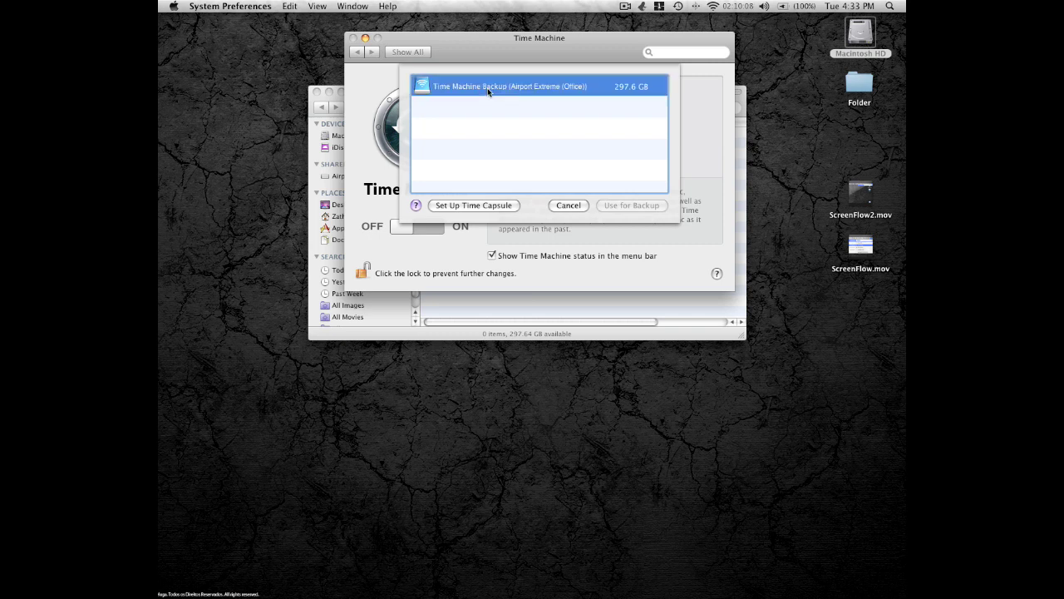
click(614, 205)
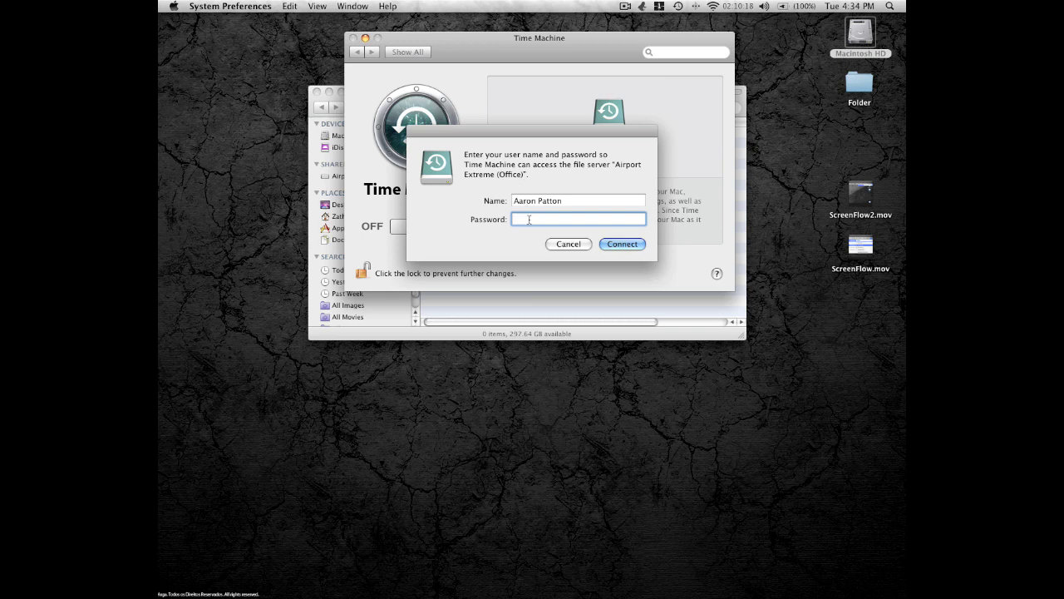
text(•••••••••••)
click(622, 244)
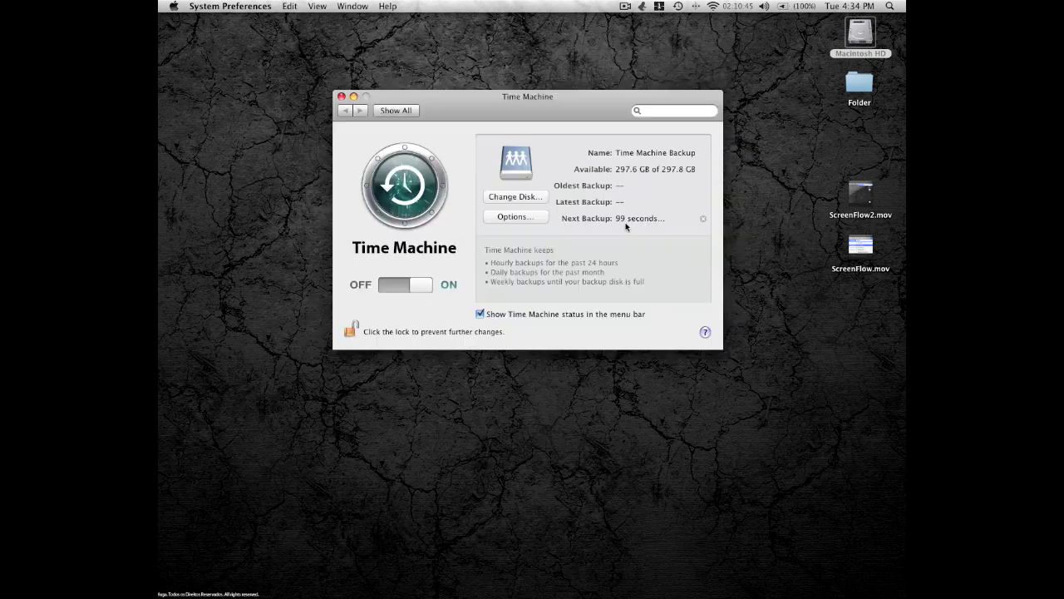
Step: Choose Back Up Now from the Time Machine menu-bar icon
click(679, 8)
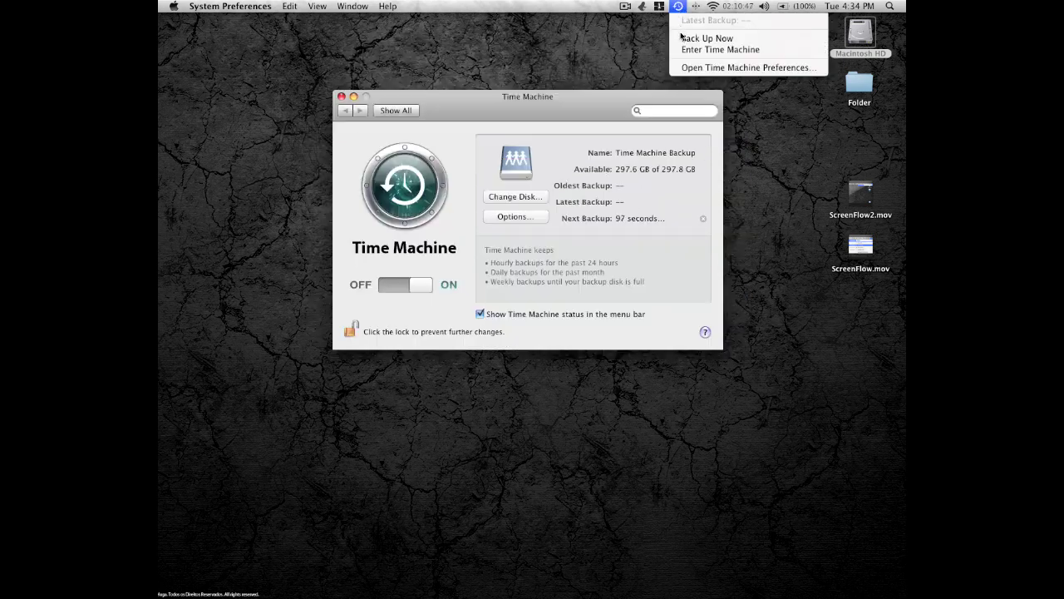
click(683, 38)
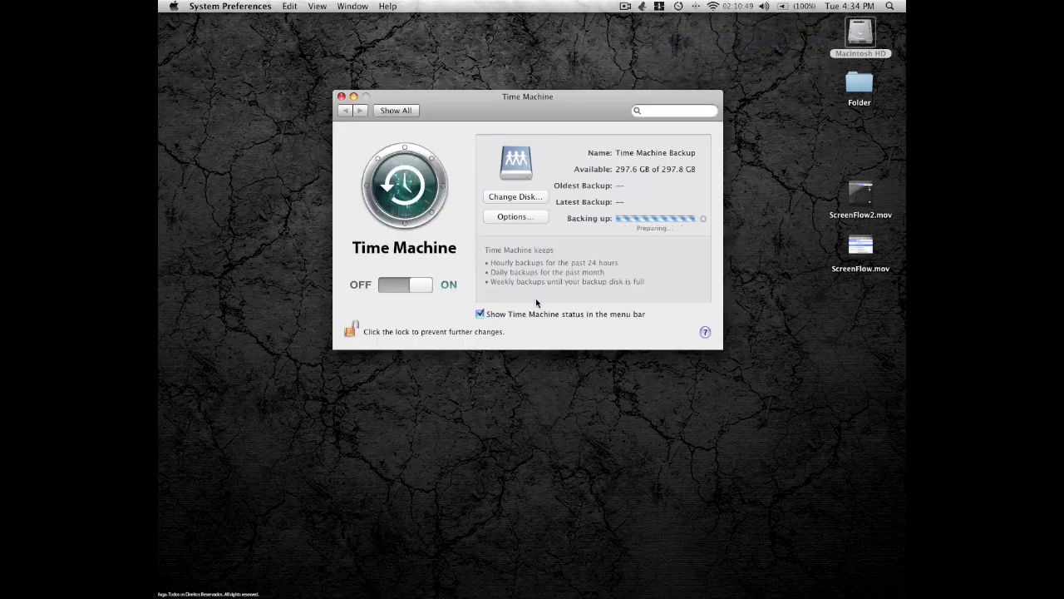